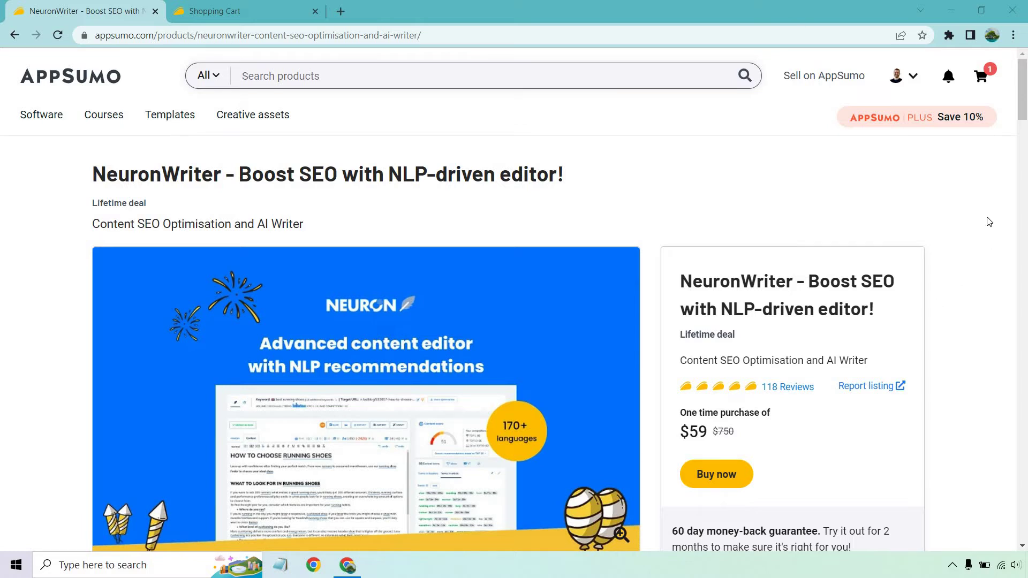
scroll(993, 226, "down", 3)
scroll(984, 207, "down", 3)
scroll(548, 239, "down", 2)
scroll(549, 238, "down", 1)
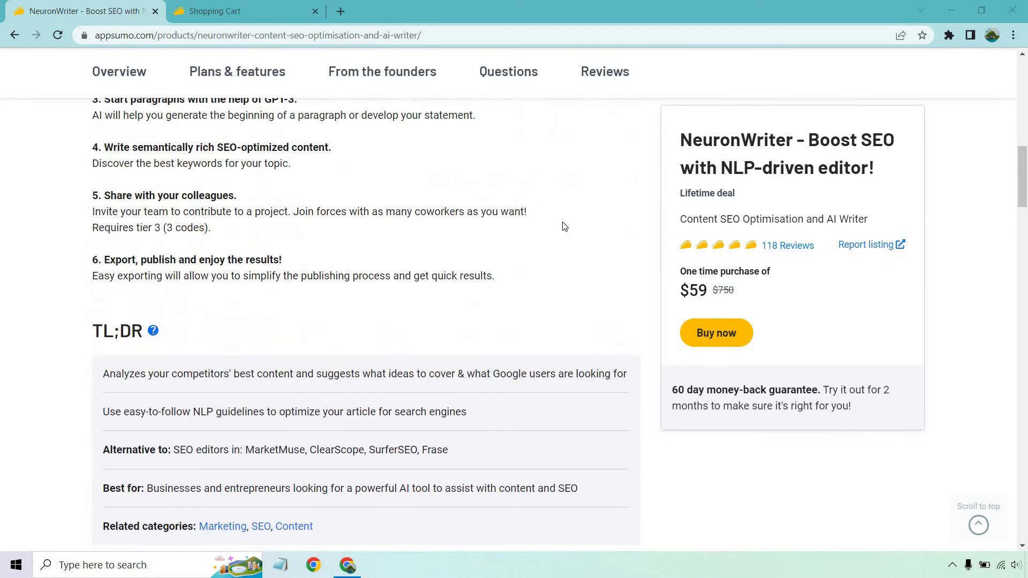
scroll(576, 206, "down", 1)
scroll(576, 207, "down", 1)
scroll(577, 197, "down", 2)
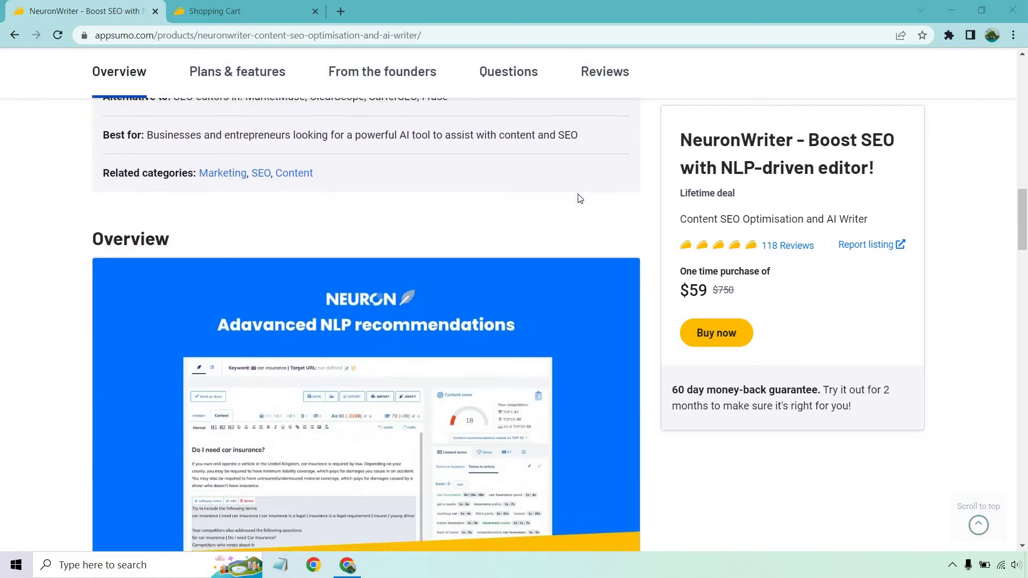
scroll(578, 194, "down", 2)
scroll(577, 194, "down", 2)
scroll(554, 241, "down", 2)
scroll(565, 218, "down", 1)
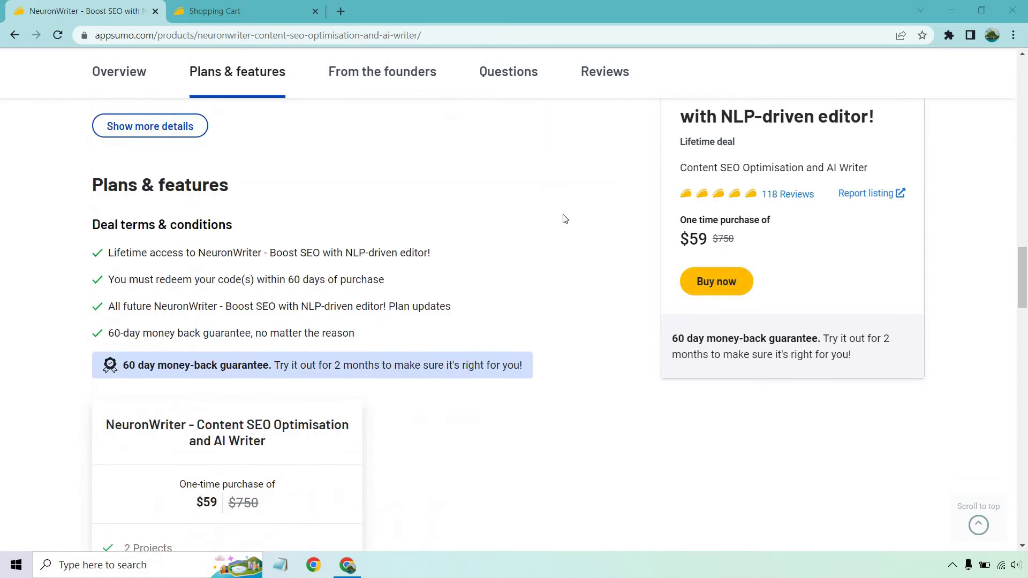
scroll(566, 214, "down", 2)
scroll(587, 225, "down", 1)
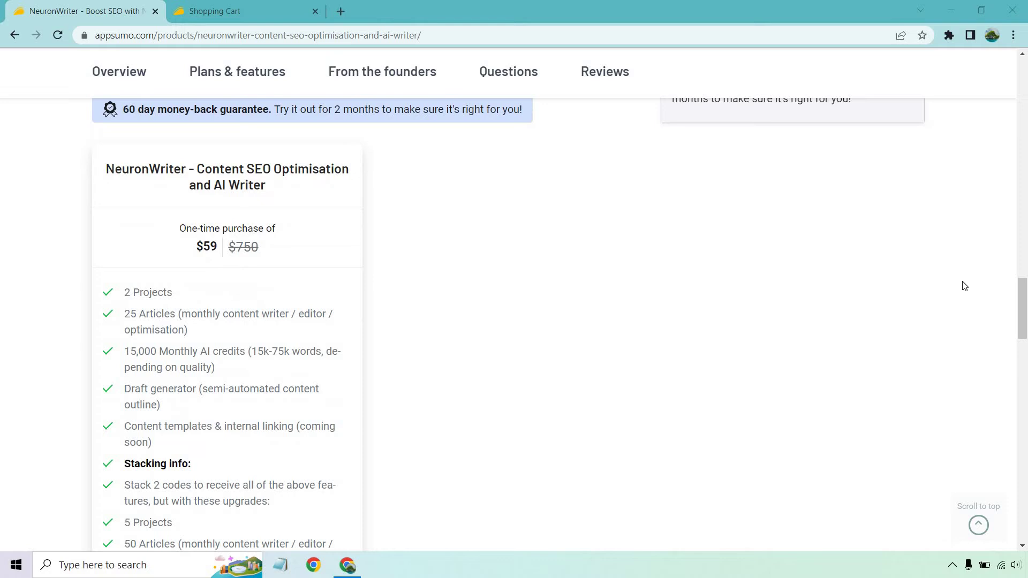
left_click_drag(1022, 304, 1022, 307)
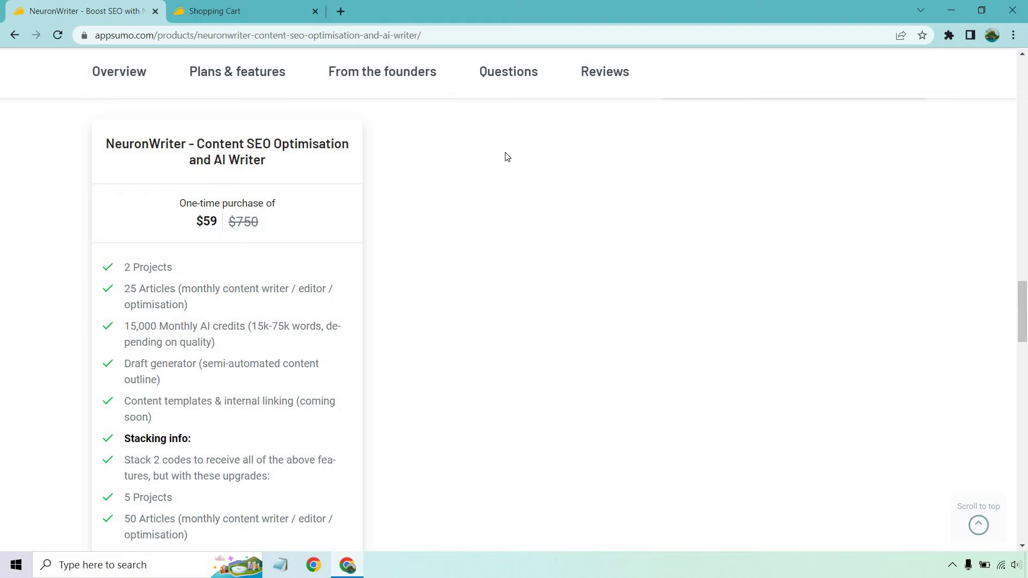
- Highlight the $59 one-time NeuronWriter price, then clear the selection
left_click_drag(197, 219, 220, 222)
left_click(474, 220)
scroll(512, 296, "down", 1)
scroll(512, 297, "down", 1)
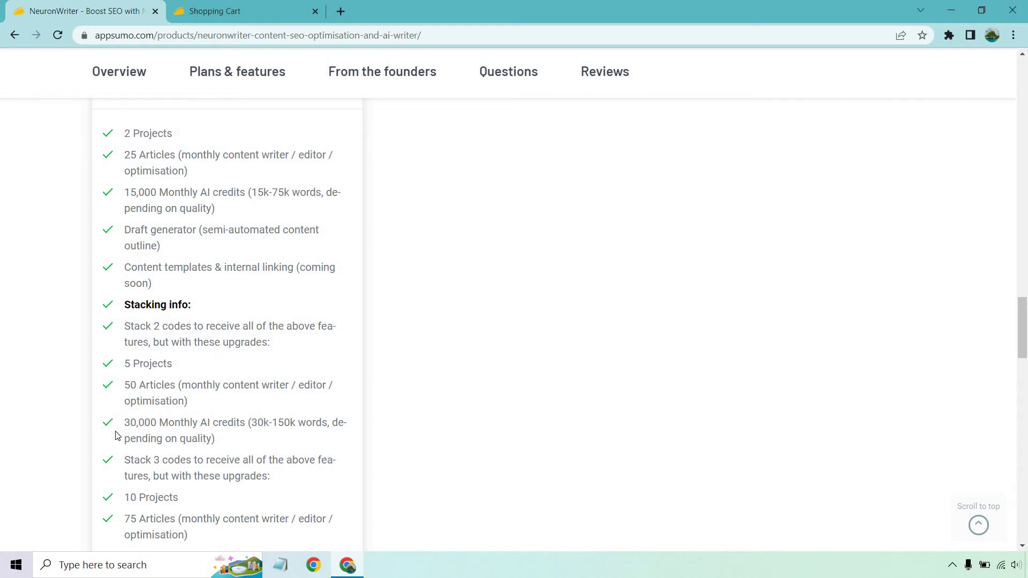
scroll(115, 438, "down", 1)
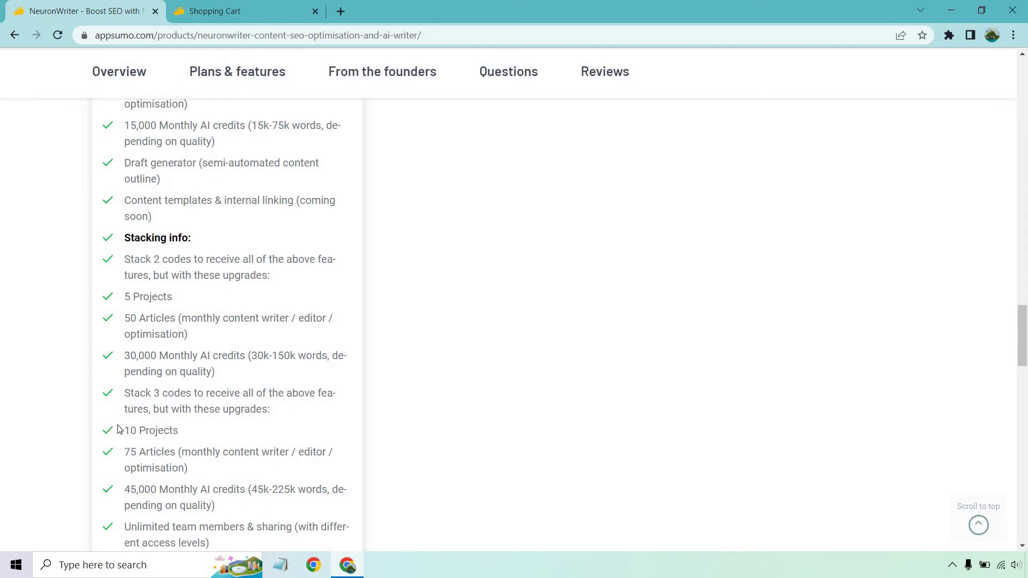
scroll(80, 258, "up", 1)
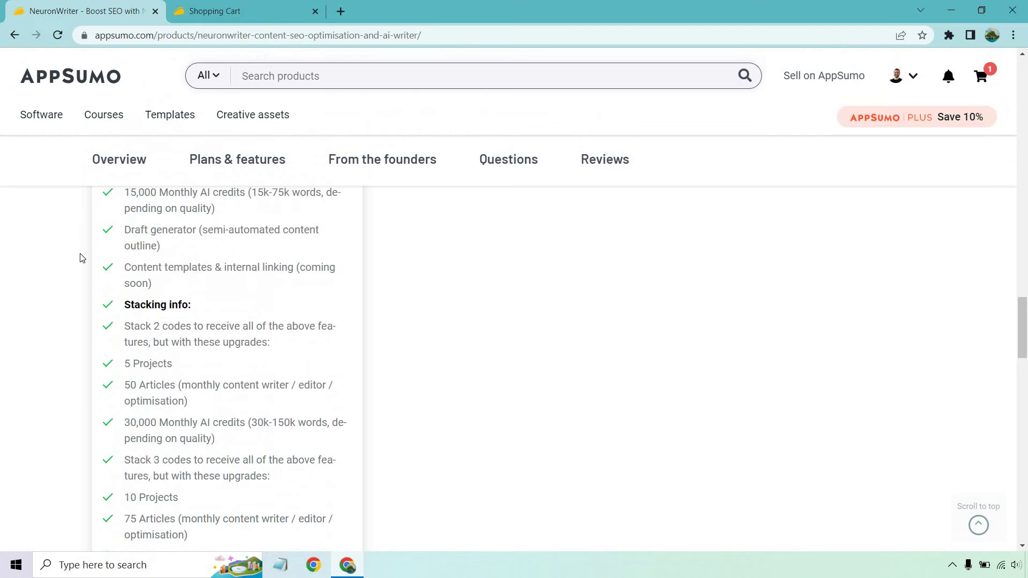
scroll(93, 258, "up", 1)
scroll(102, 344, "down", 1)
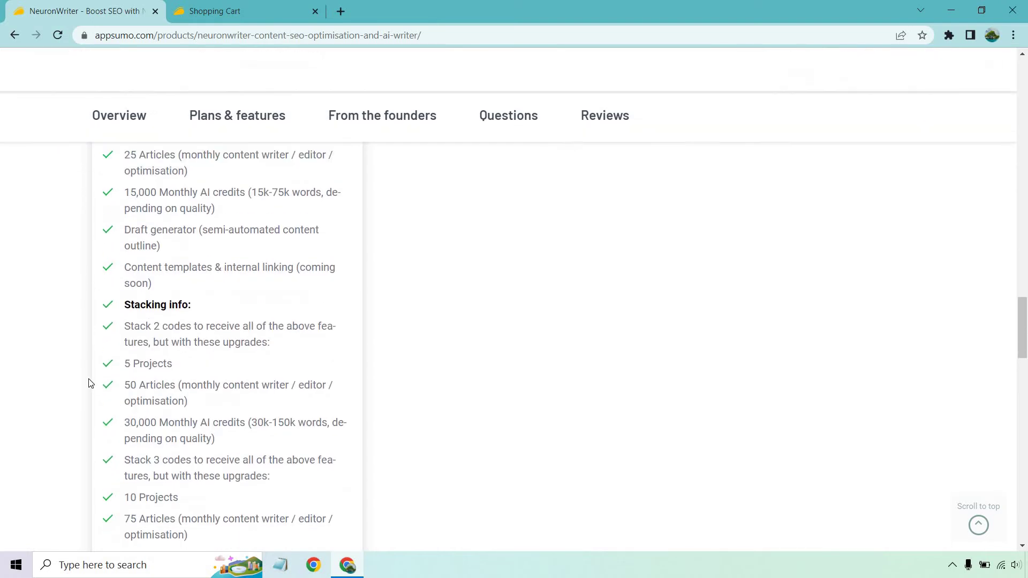
scroll(92, 355, "down", 1)
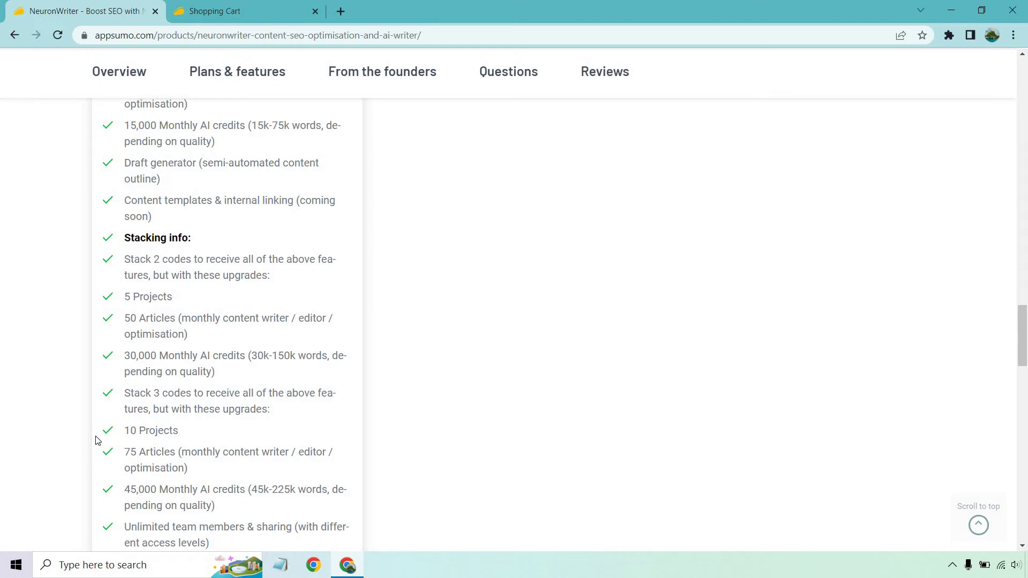
scroll(96, 444, "down", 1)
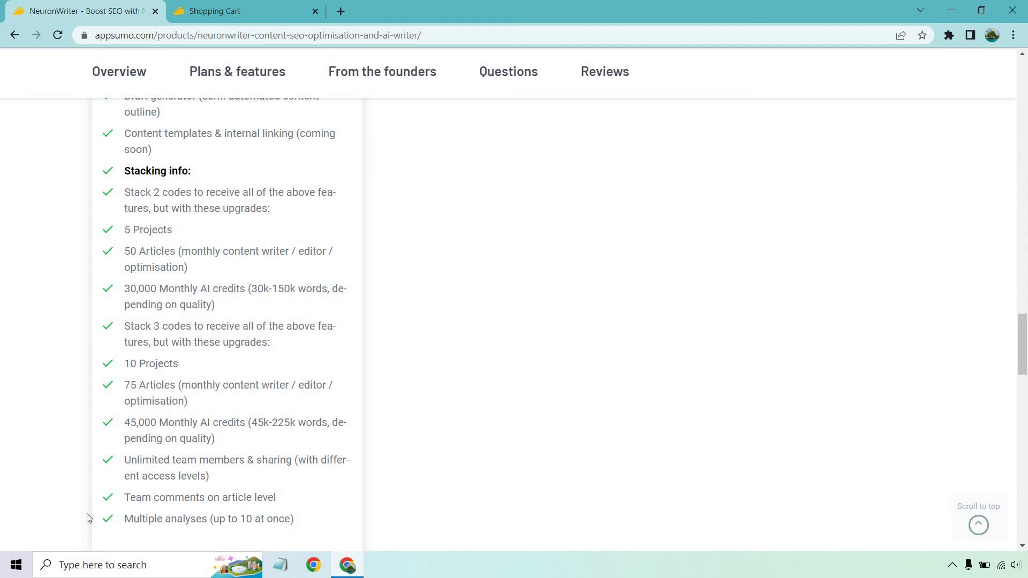
scroll(301, 494, "down", 2)
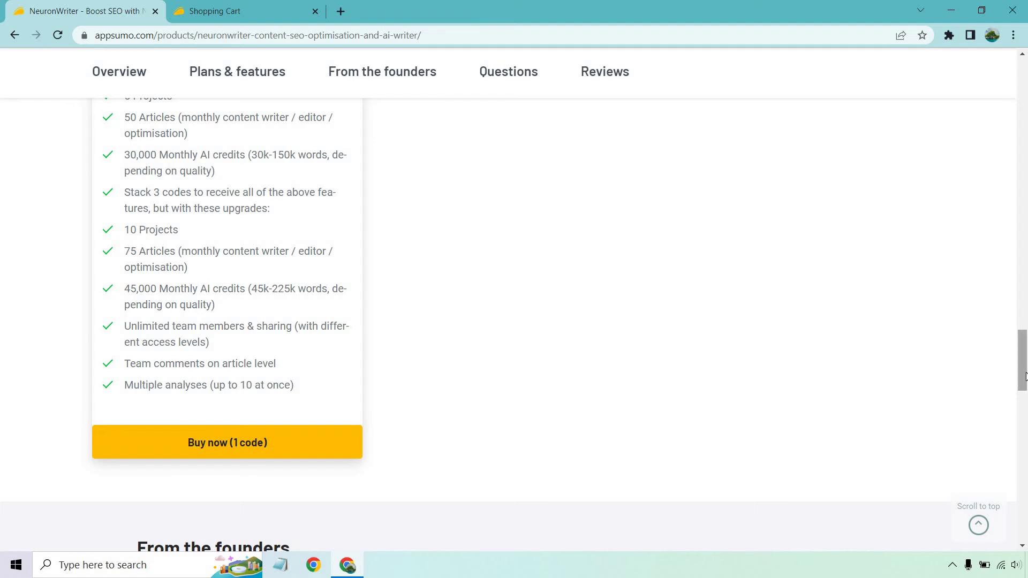
left_click_drag(1026, 376, 979, 68)
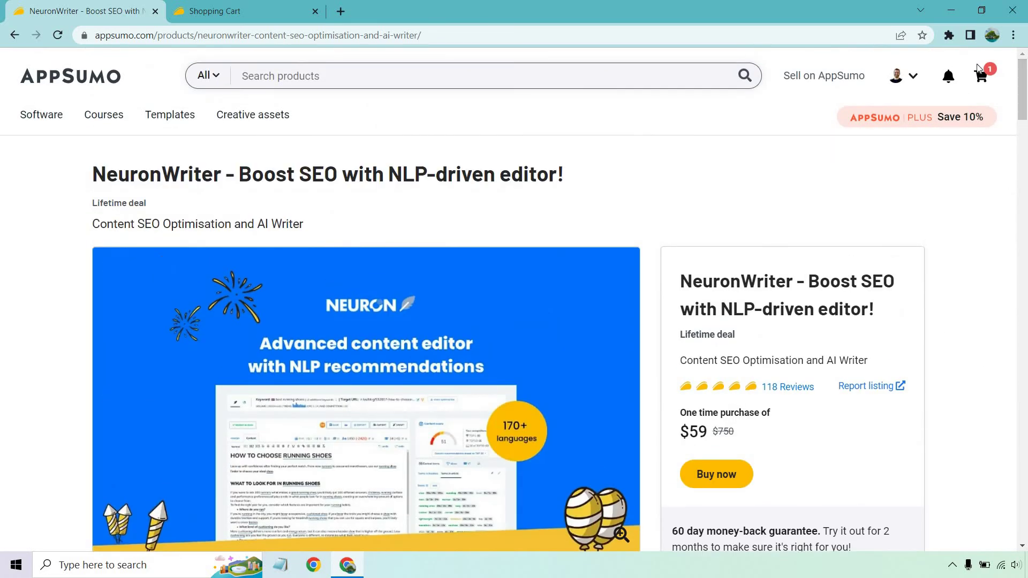
- In the shopping cart, set the NeuronWriter quantity to 2 codes
left_click(229, 10)
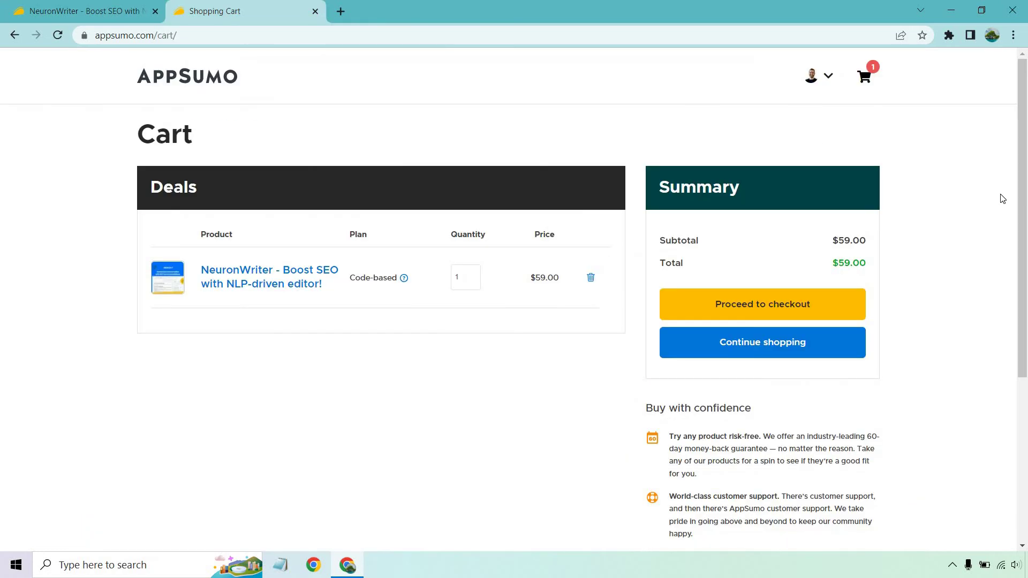
left_click(463, 283)
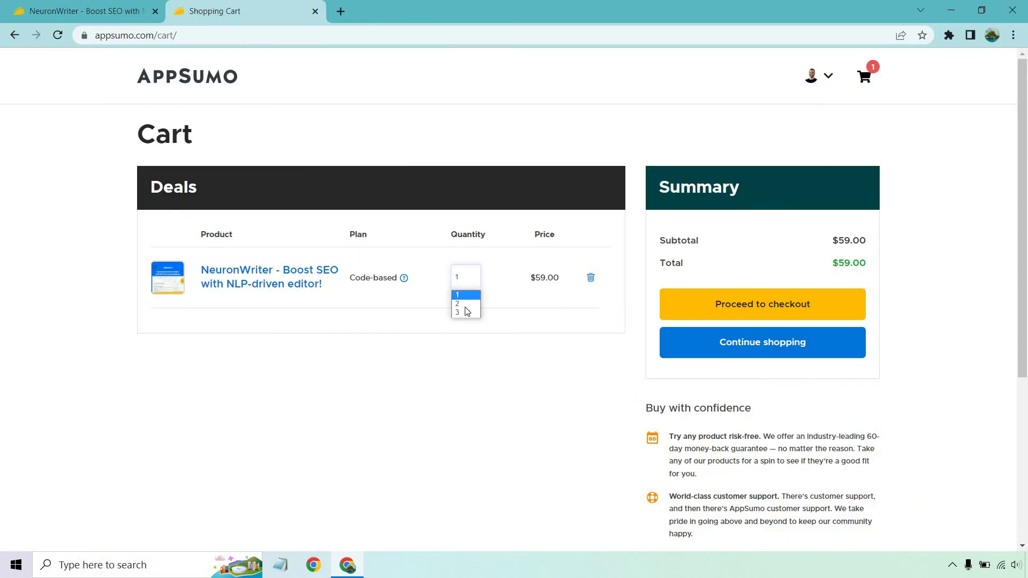
left_click(431, 353)
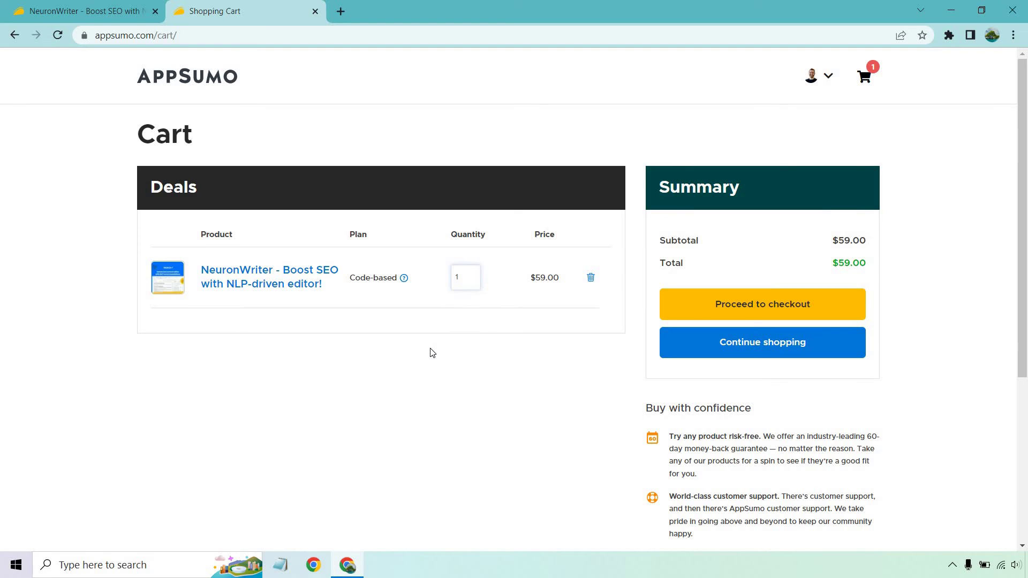
left_click(465, 282)
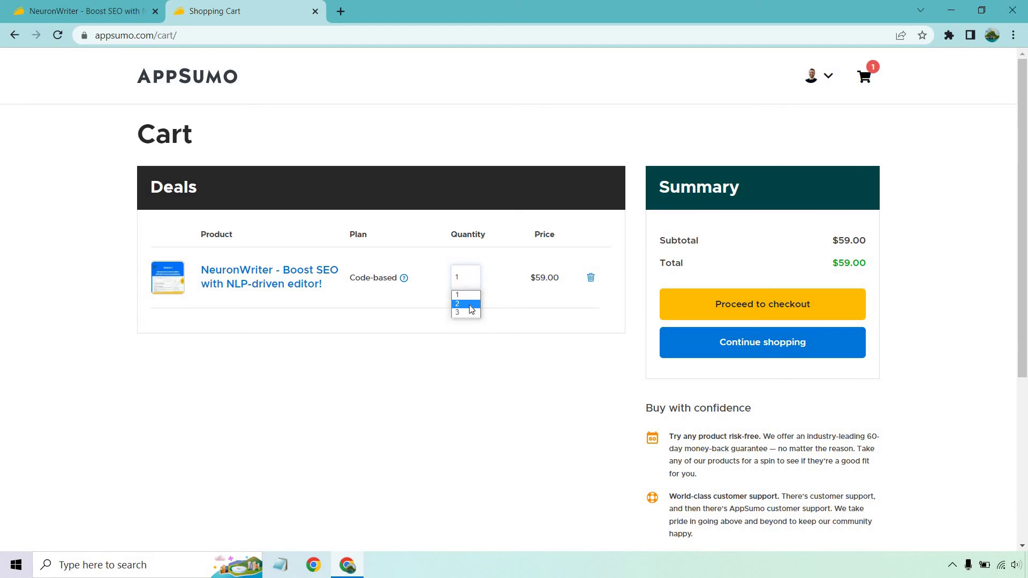
left_click(471, 304)
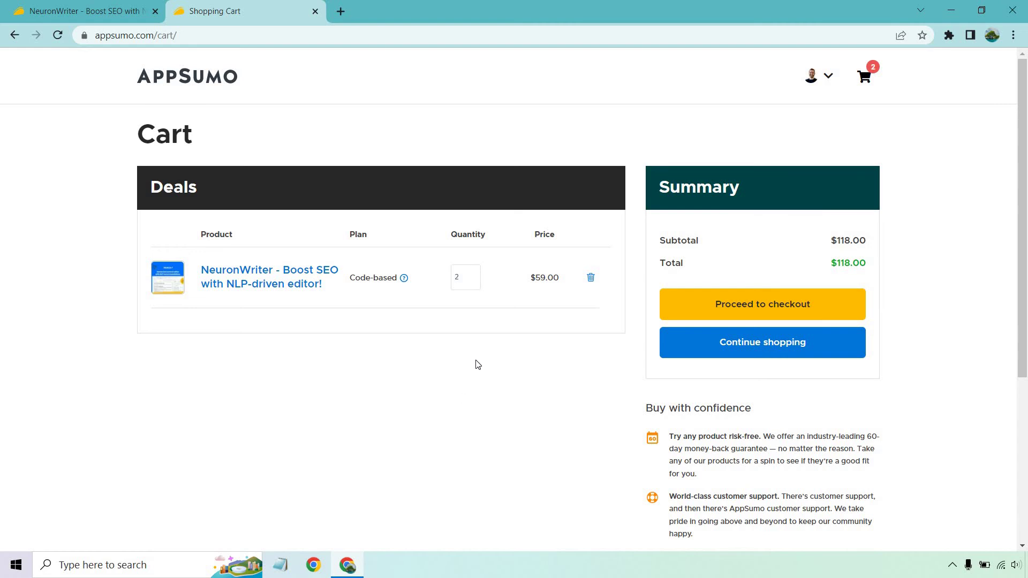
- Change the NeuronWriter quantity to 3 codes, then back to 1 code
left_click(471, 274)
left_click(466, 316)
left_click(468, 275)
left_click(468, 294)
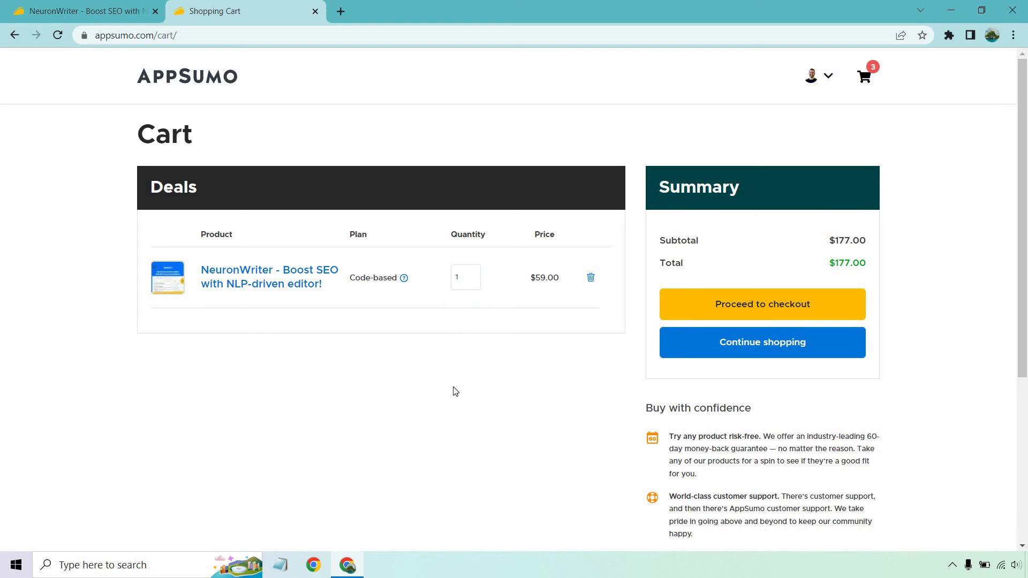